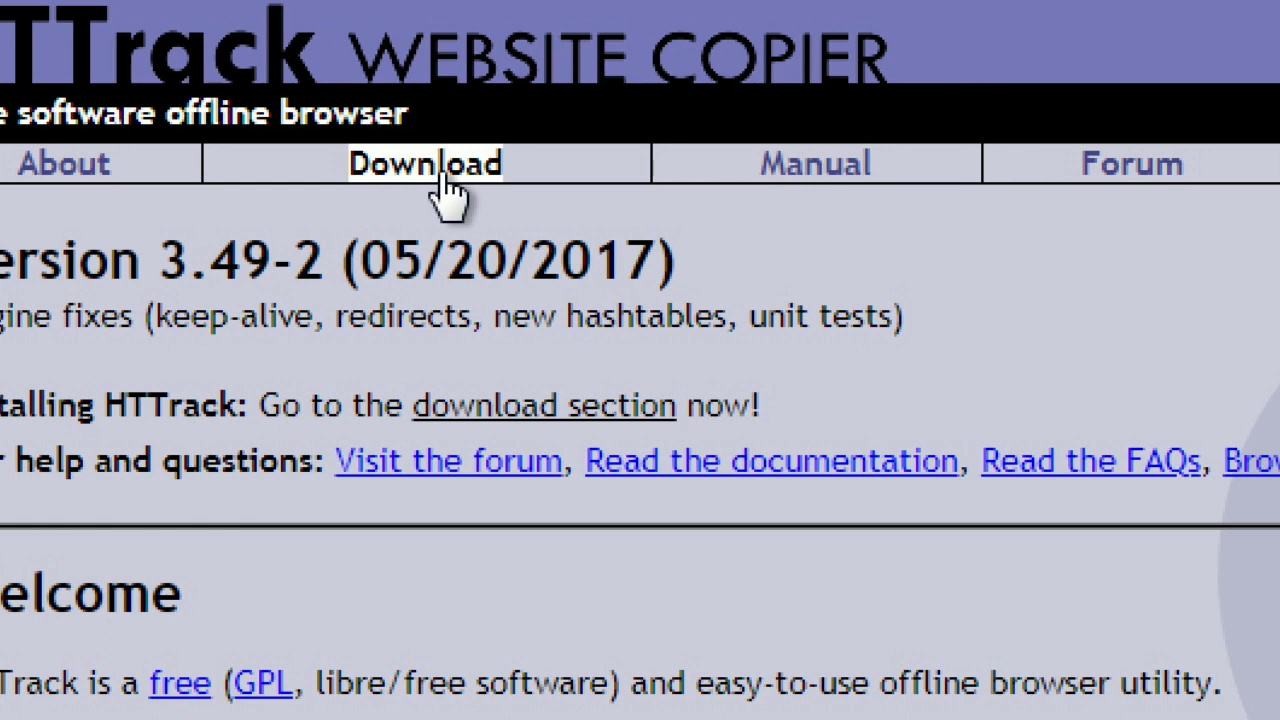
Download the recommended Windows installer, httrack-3.49.2.exe, from the HTTrack website's download page
{"action": "left_click", "coordinate": [442, 185]}
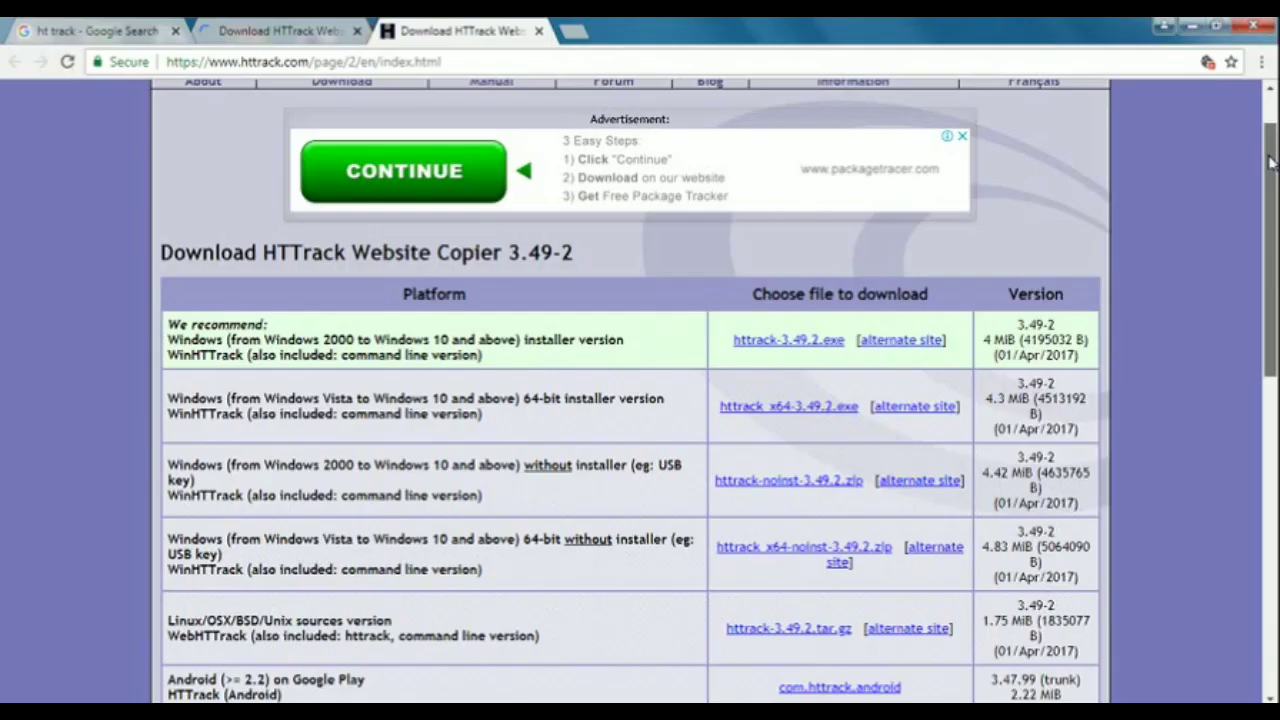
{"action": "left_click_drag", "start_coordinate": [1270, 160], "coordinate": [1270, 135]}
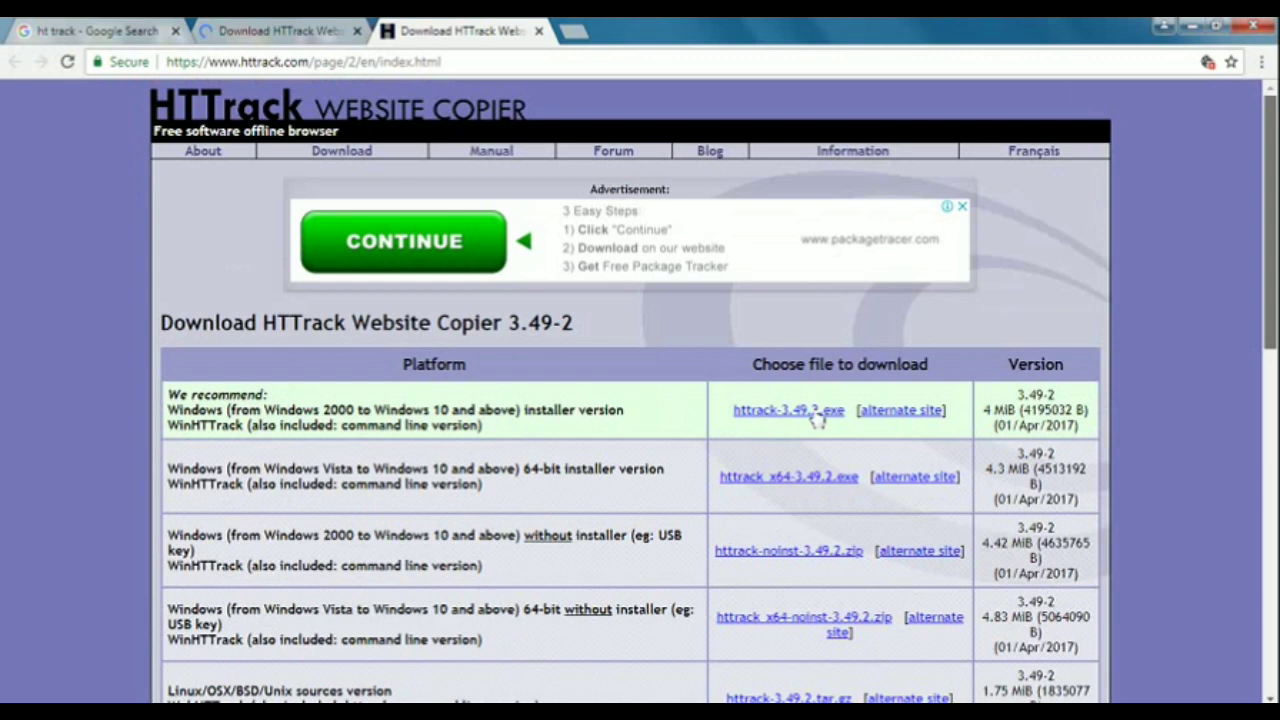
{"action": "left_click", "coordinate": [820, 418]}
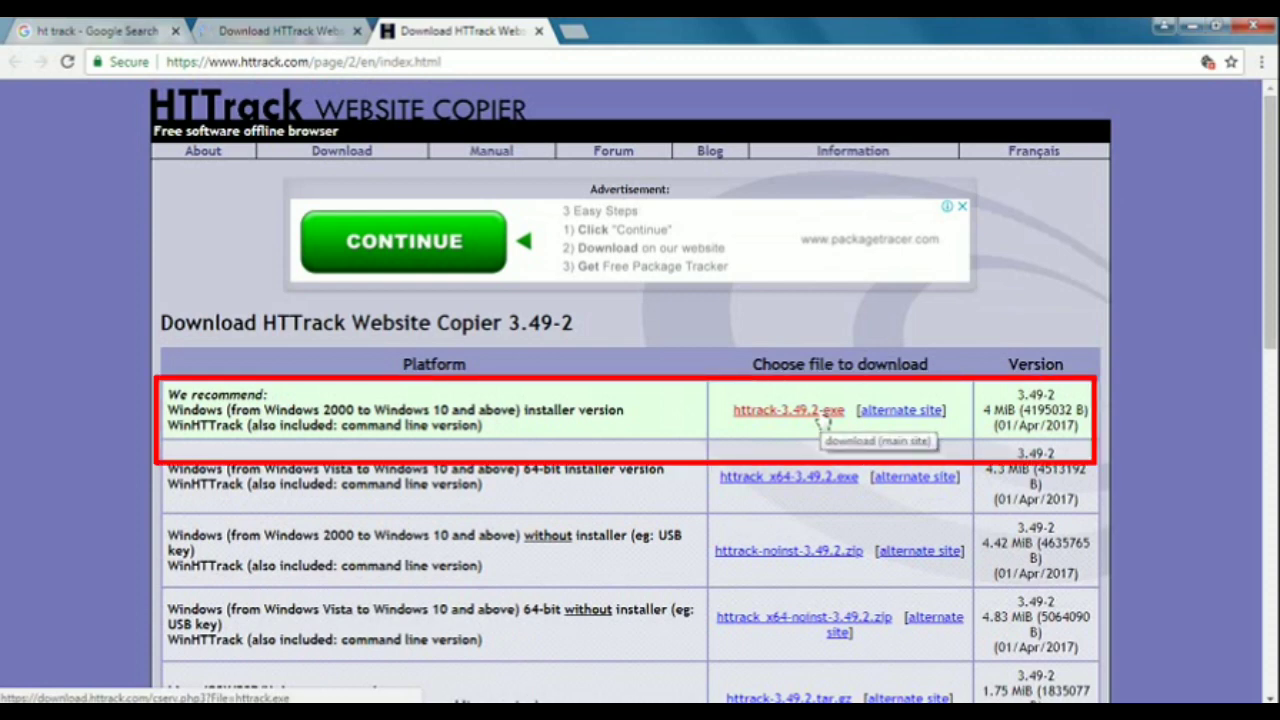
{"action": "left_click", "coordinate": [821, 412]}
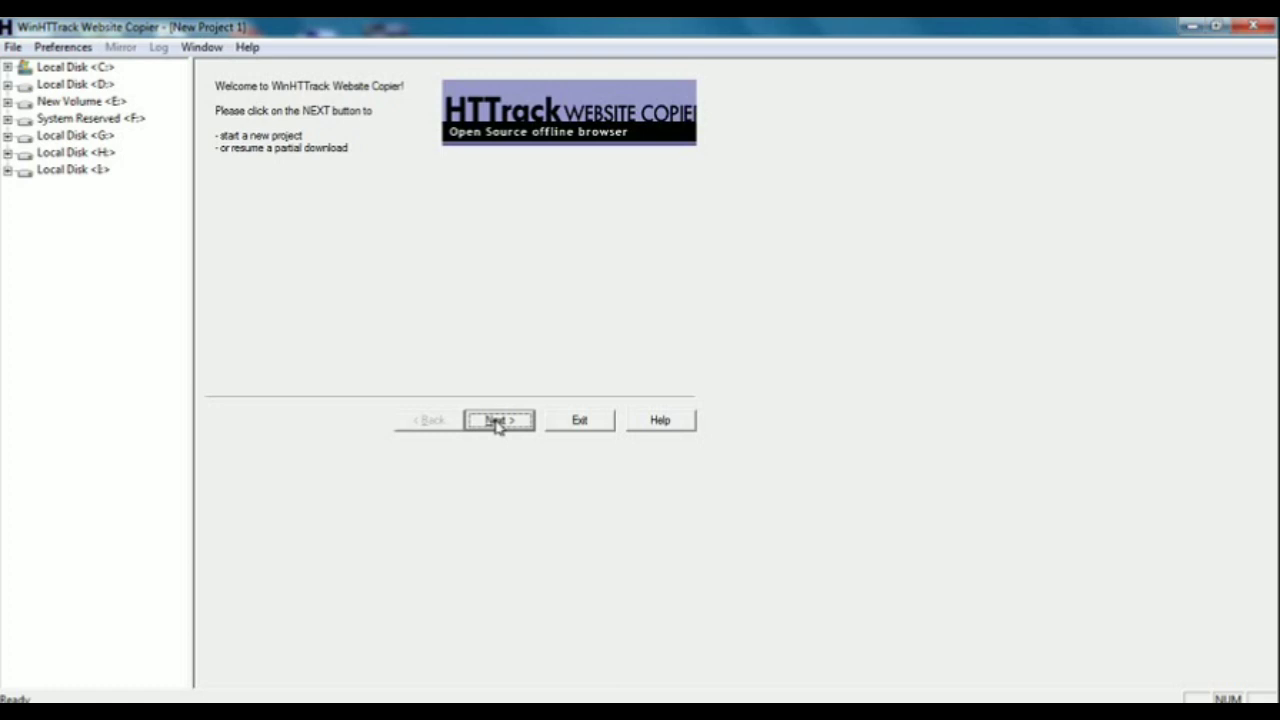
Start a new WinHTTrack project and name it MyWebsite
{"action": "left_click", "coordinate": [497, 421]}
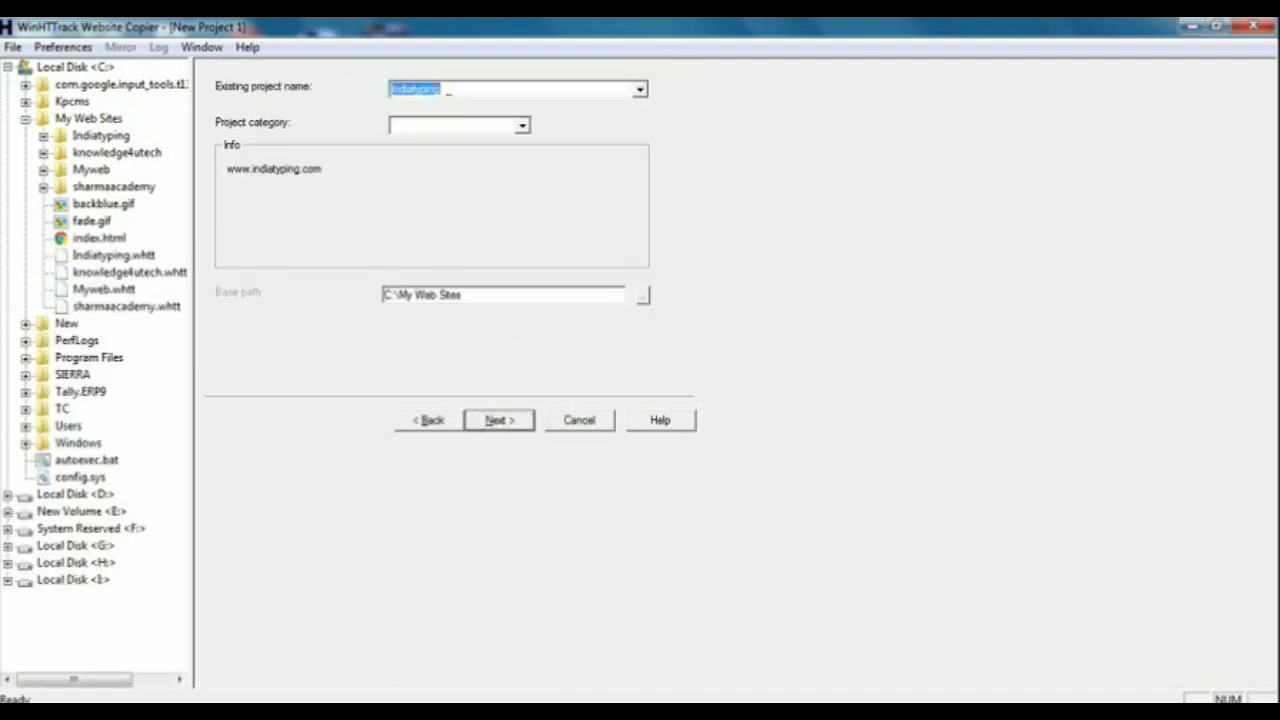
{"action": "left_click", "coordinate": [448, 90]}
{"action": "key", "text": "shift+Home"}
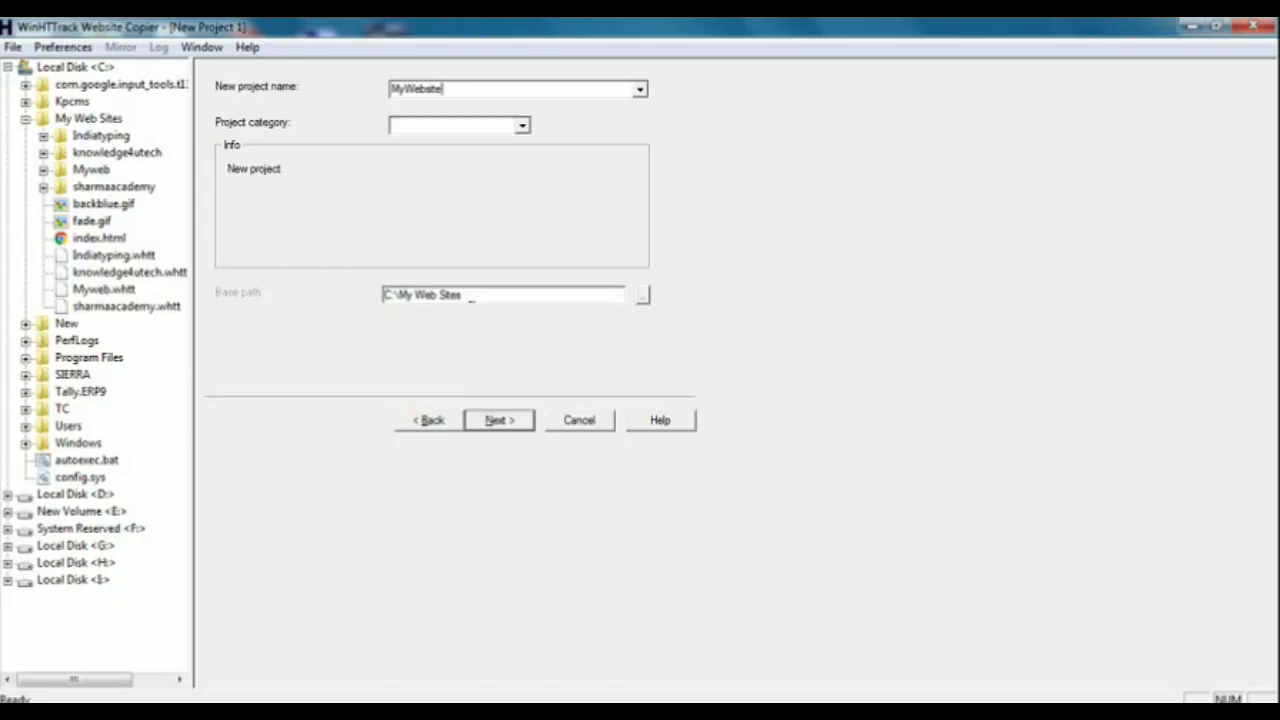
Choose Local Disk (C:) as the project's base path and continue to the mirroring mode settings
{"action": "left_click_drag", "start_coordinate": [416, 295], "coordinate": [645, 314]}
{"action": "key", "text": "ctrl+a"}
{"action": "left_click", "coordinate": [641, 297]}
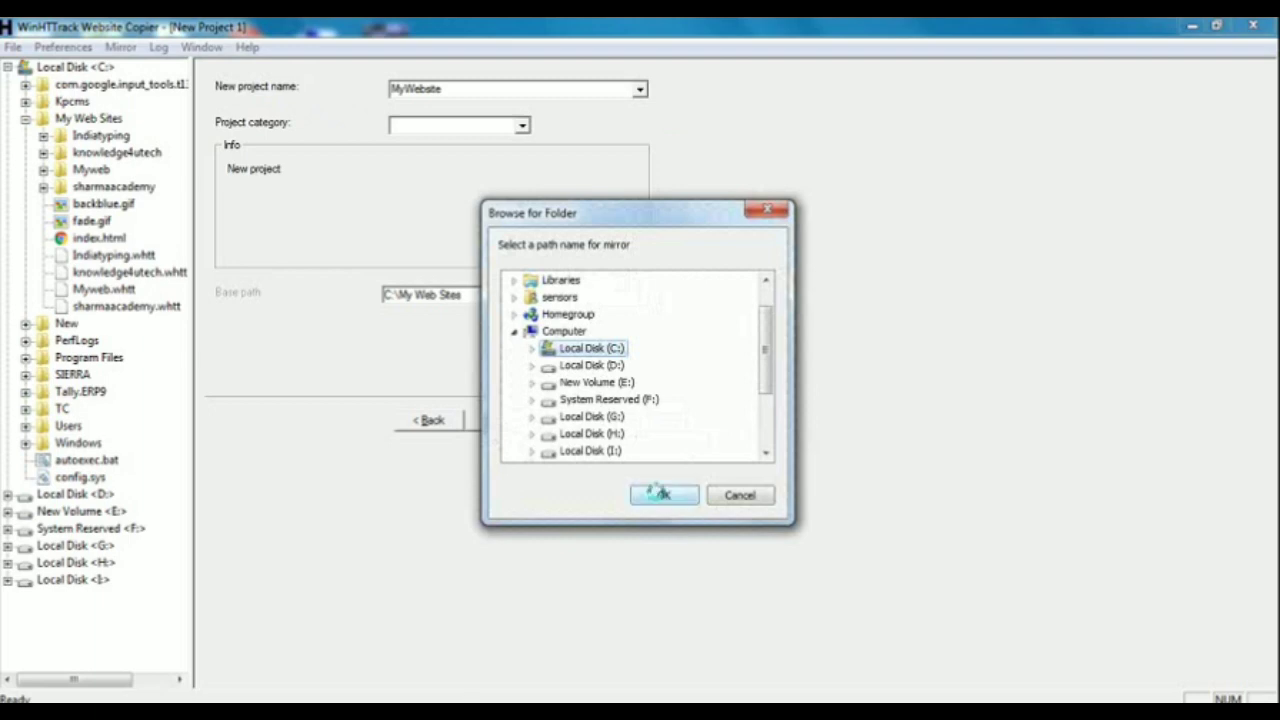
{"action": "left_click", "coordinate": [662, 494]}
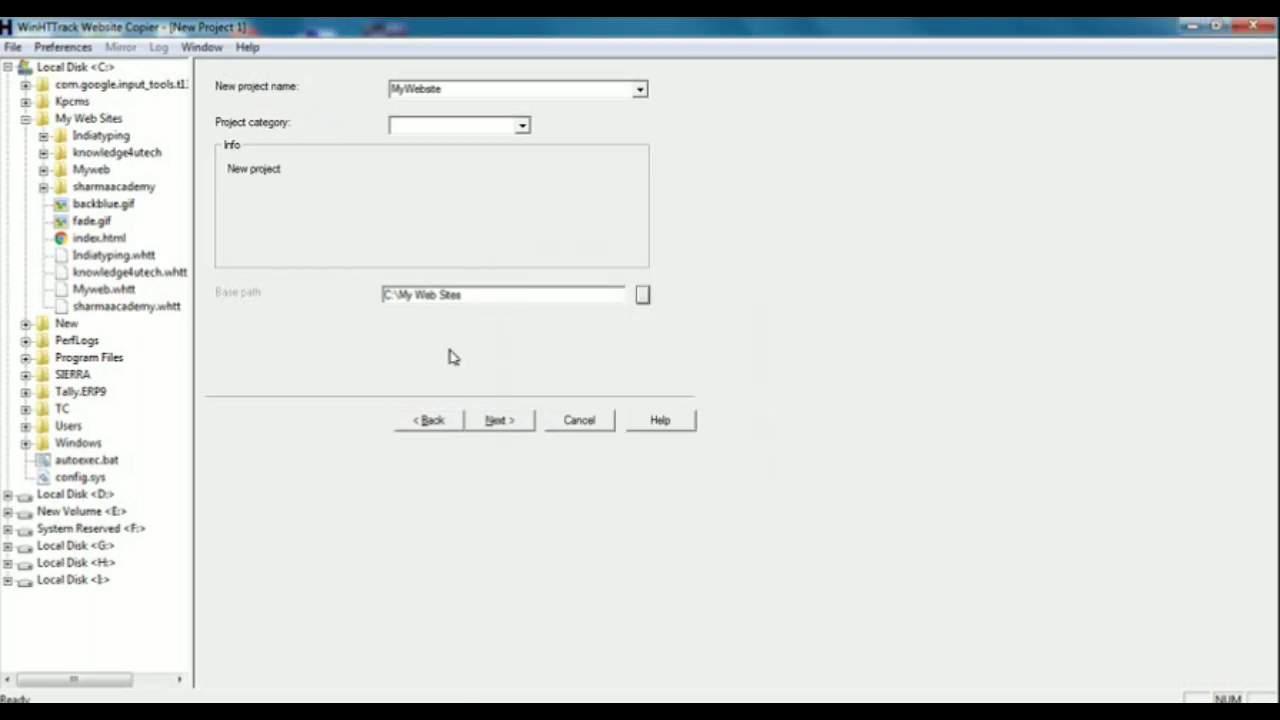
{"action": "left_click", "coordinate": [497, 417]}
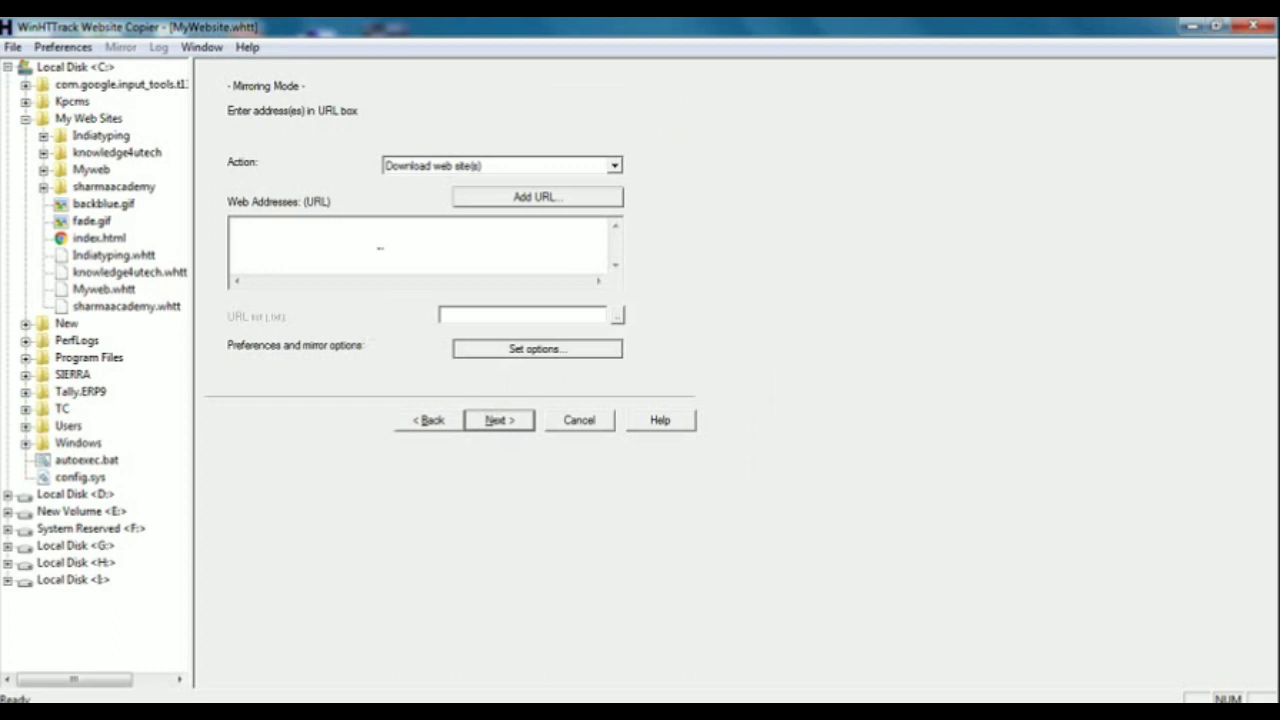
{"action": "left_click", "coordinate": [371, 248]}
{"action": "mouse_move", "coordinate": [256, 714]}
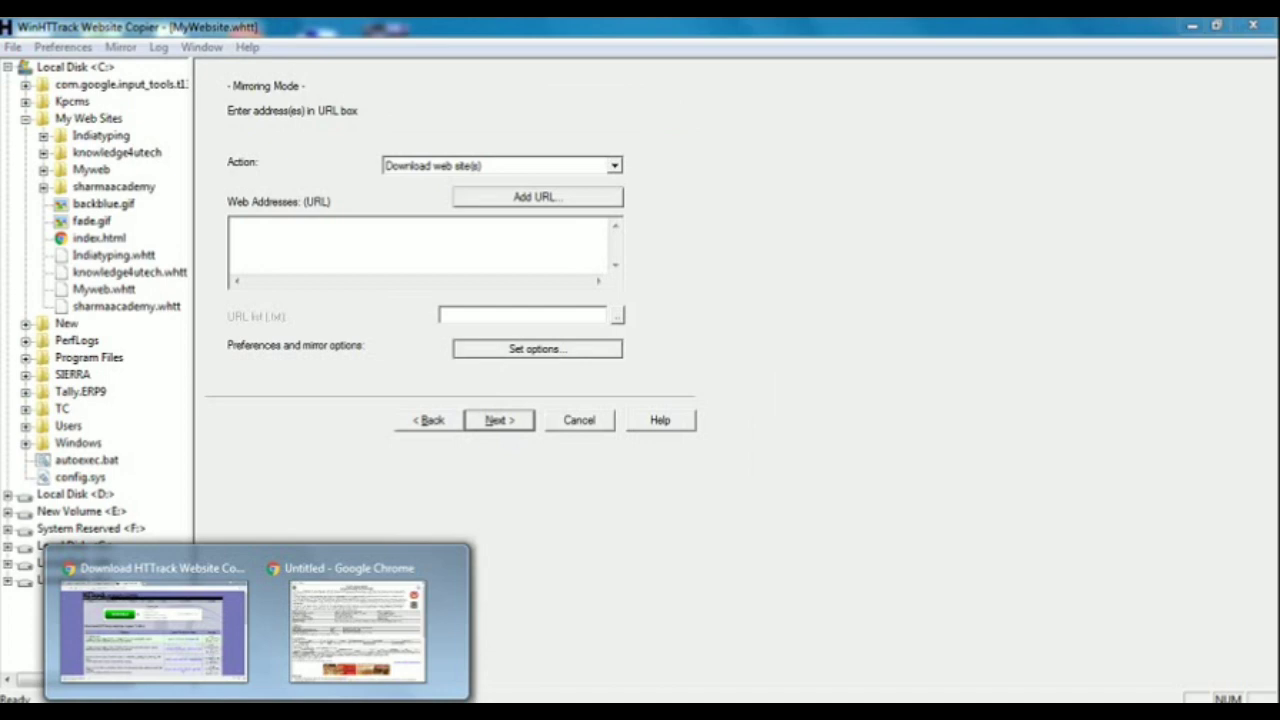
{"action": "left_click", "coordinate": [357, 630]}
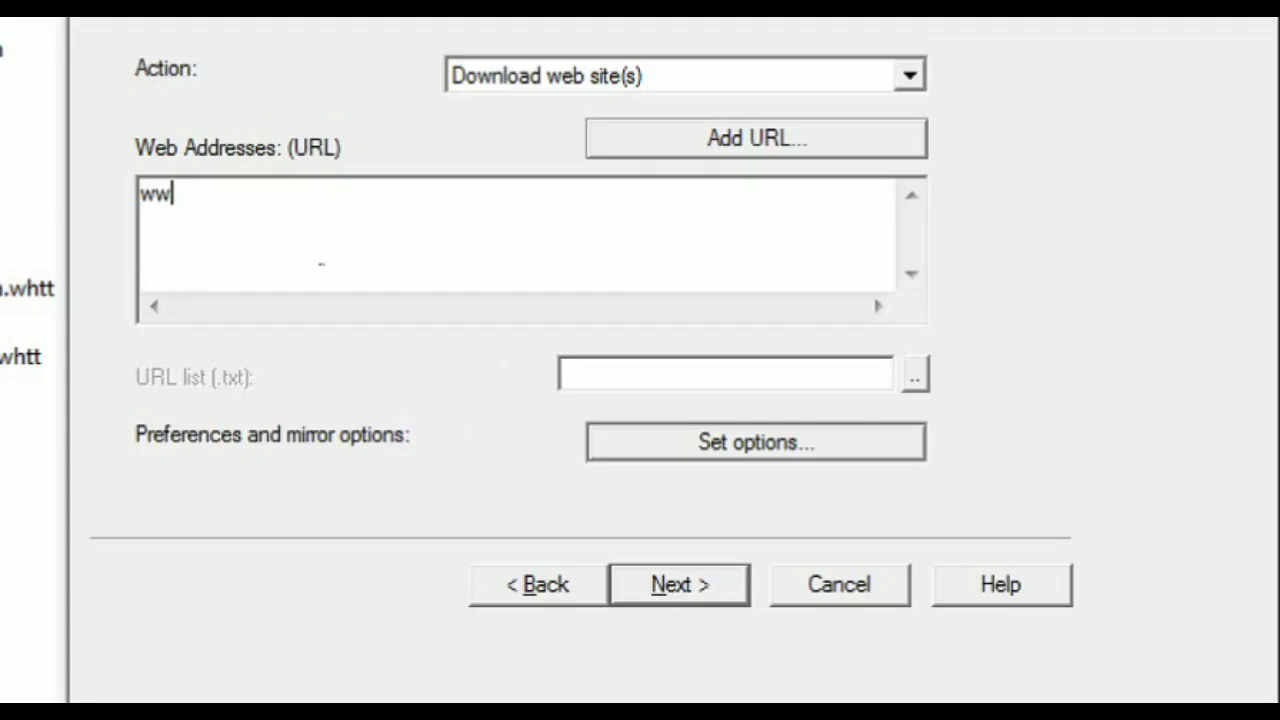
{"action": "type", "text": "w.knowle"}
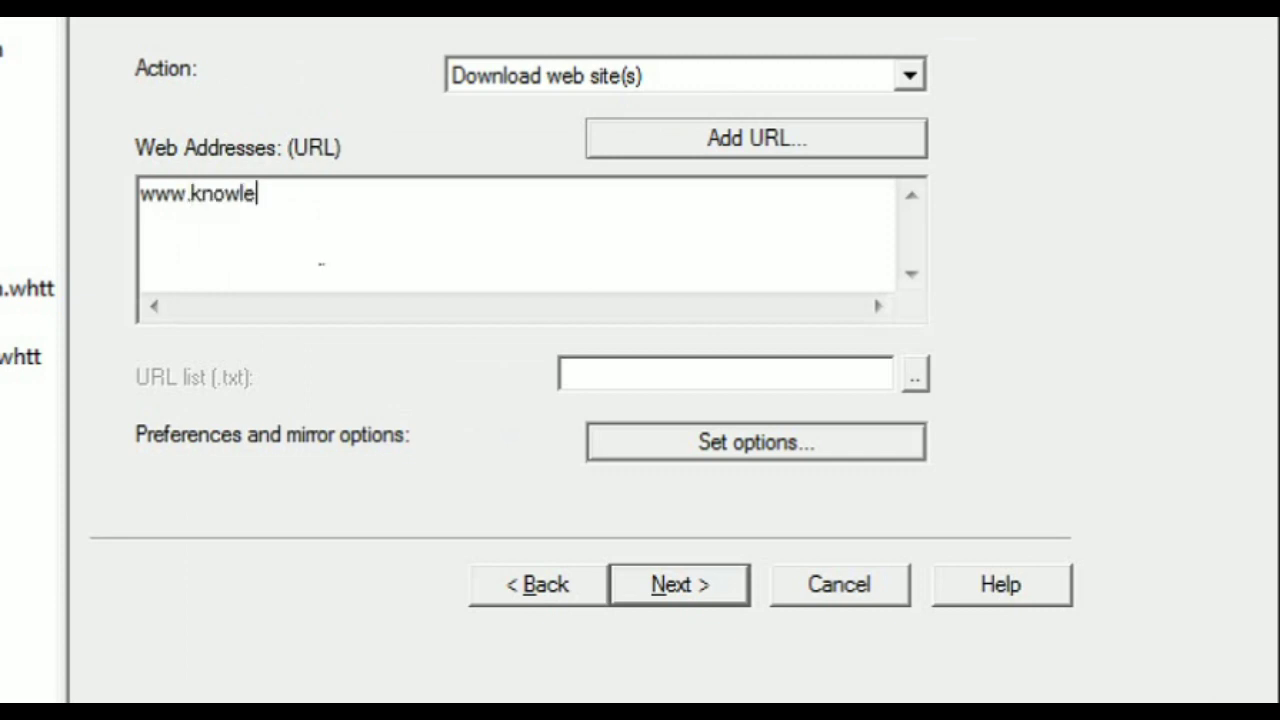
{"action": "type", "text": "dge4"}
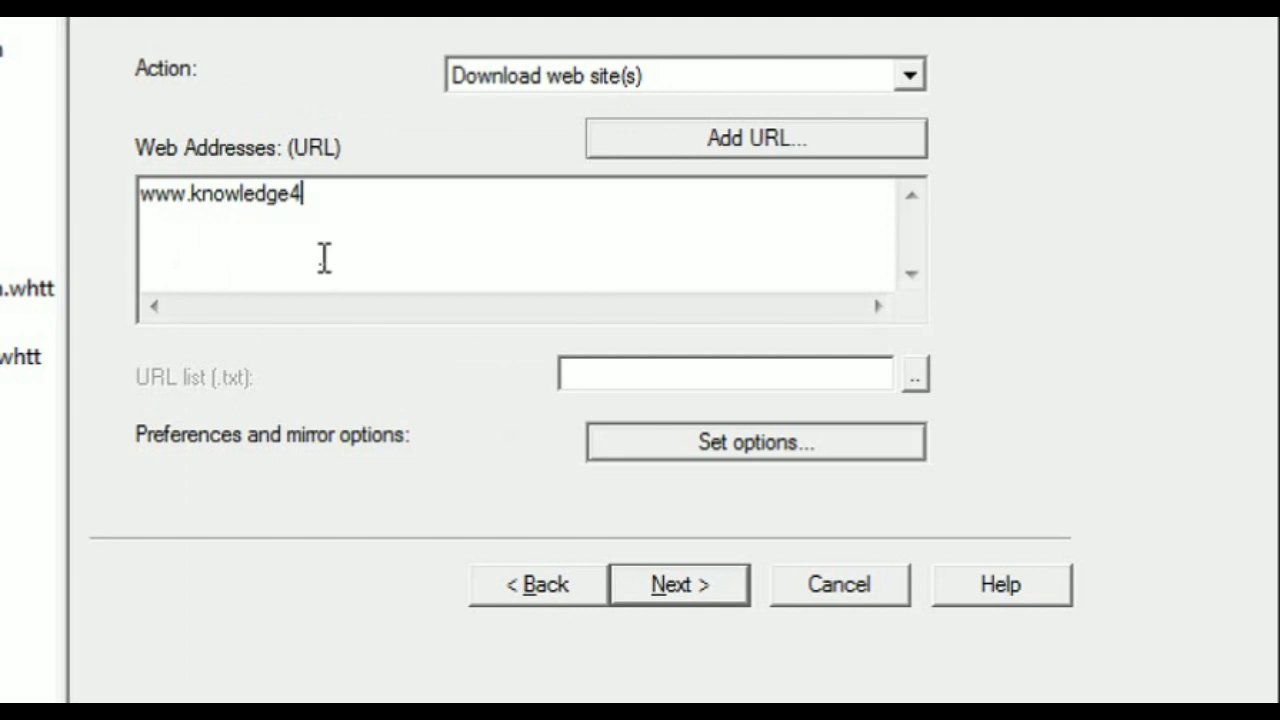
{"action": "type", "text": "utech.com"}
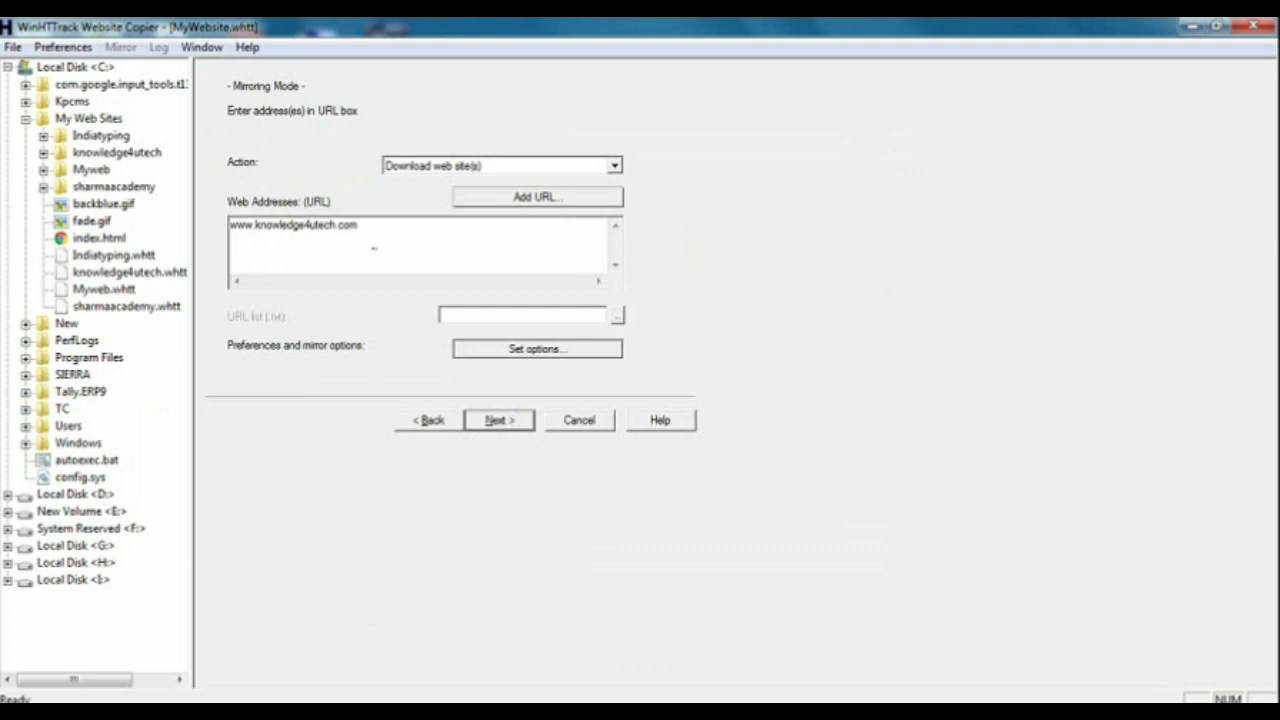
{"action": "double_click", "coordinate": [374, 248]}
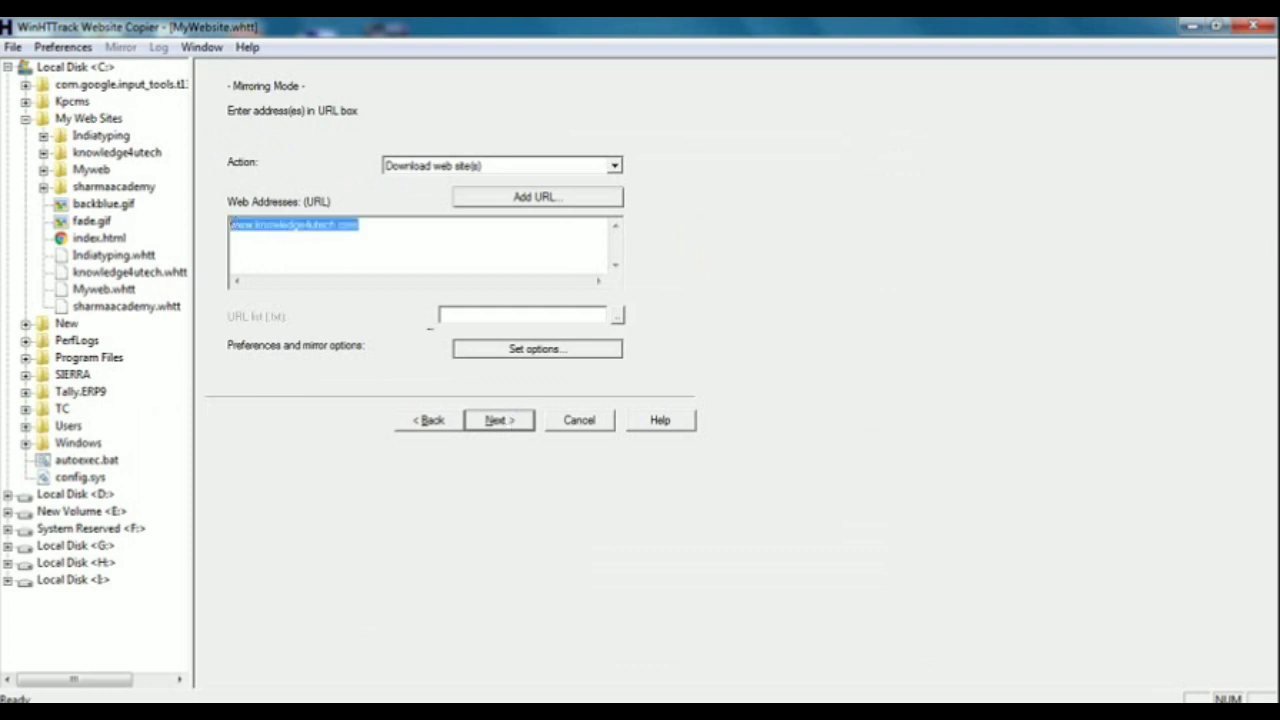
Continue with the default connection parameters and launch the mirroring of the website
{"action": "left_click", "coordinate": [497, 421]}
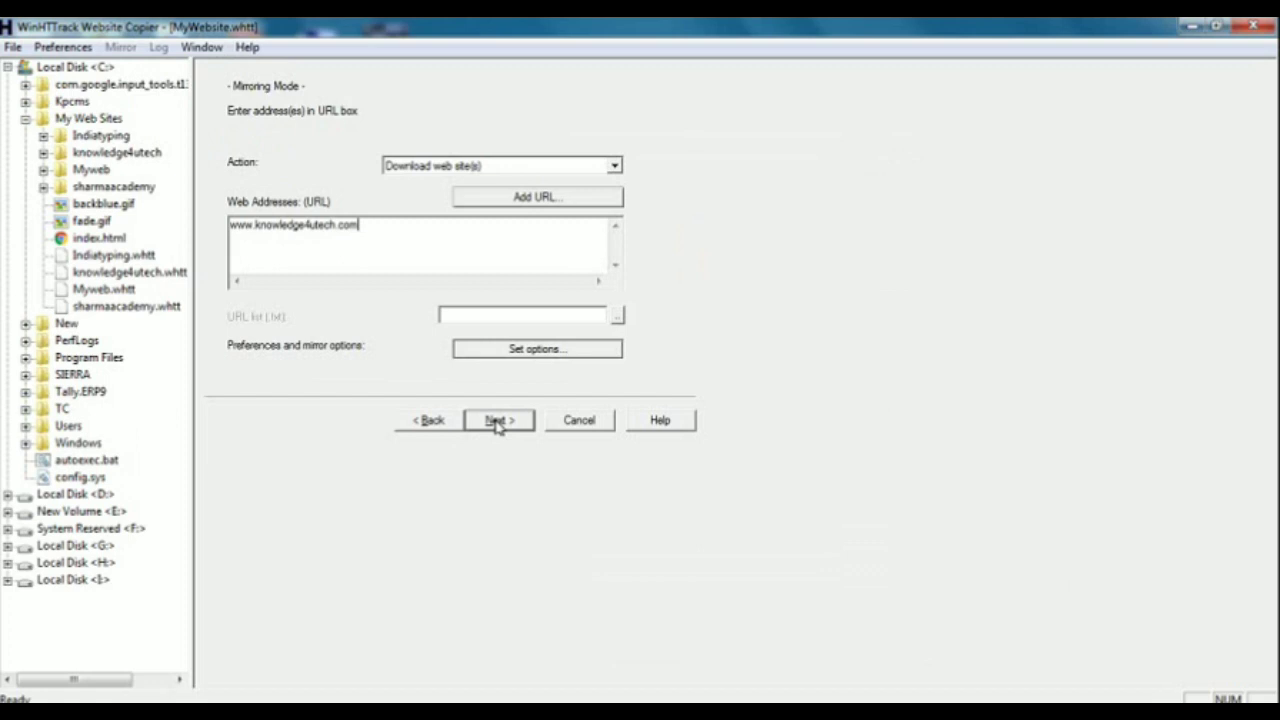
{"action": "left_click", "coordinate": [497, 421]}
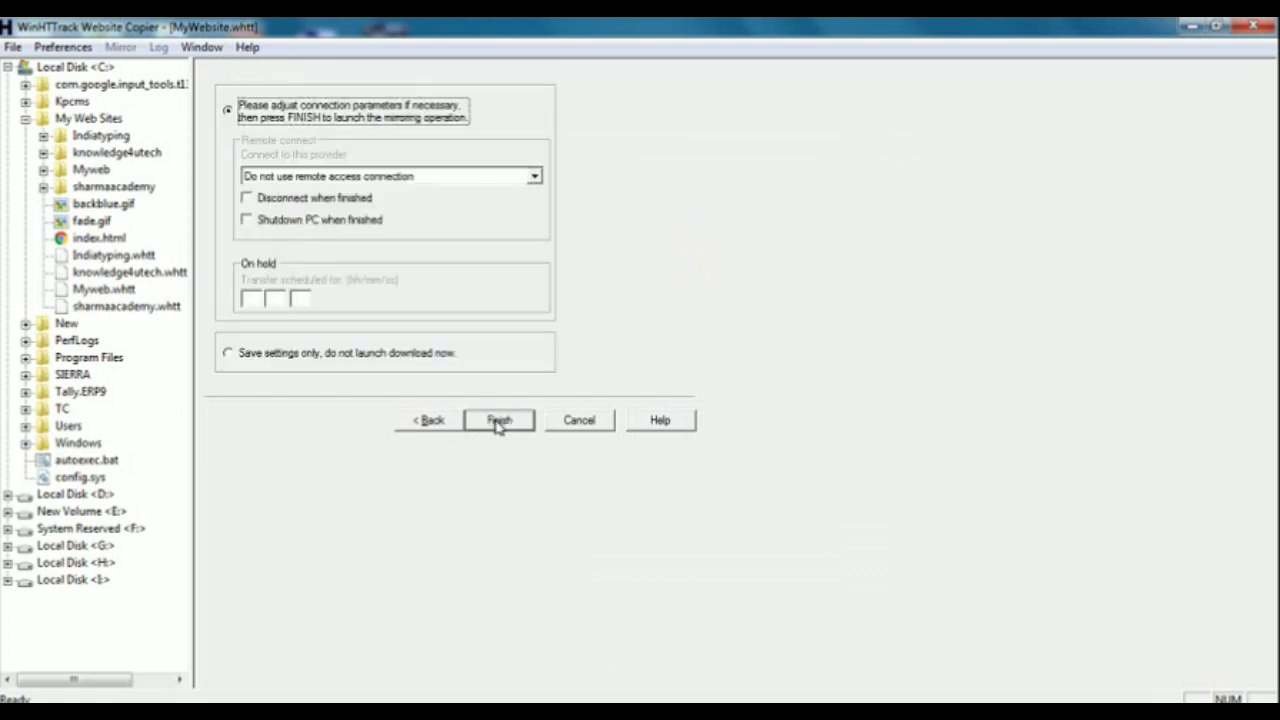
{"action": "left_click", "coordinate": [497, 421]}
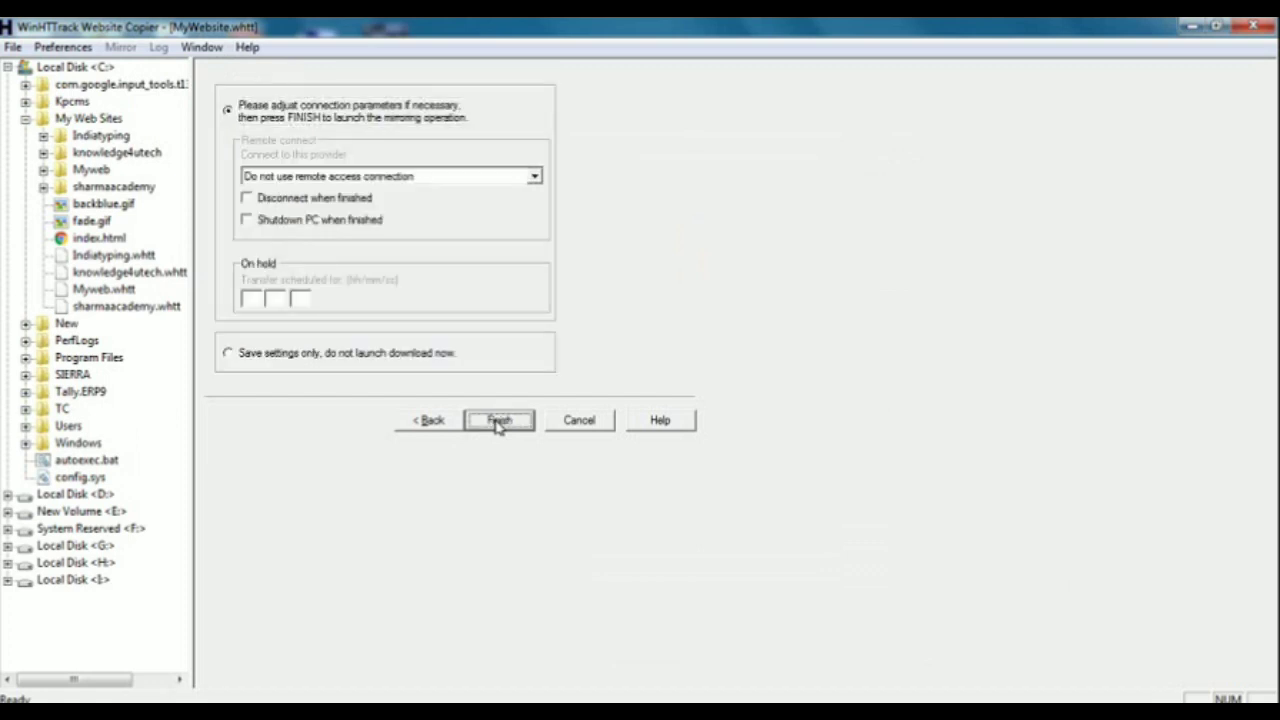
{"action": "left_click", "coordinate": [497, 421]}
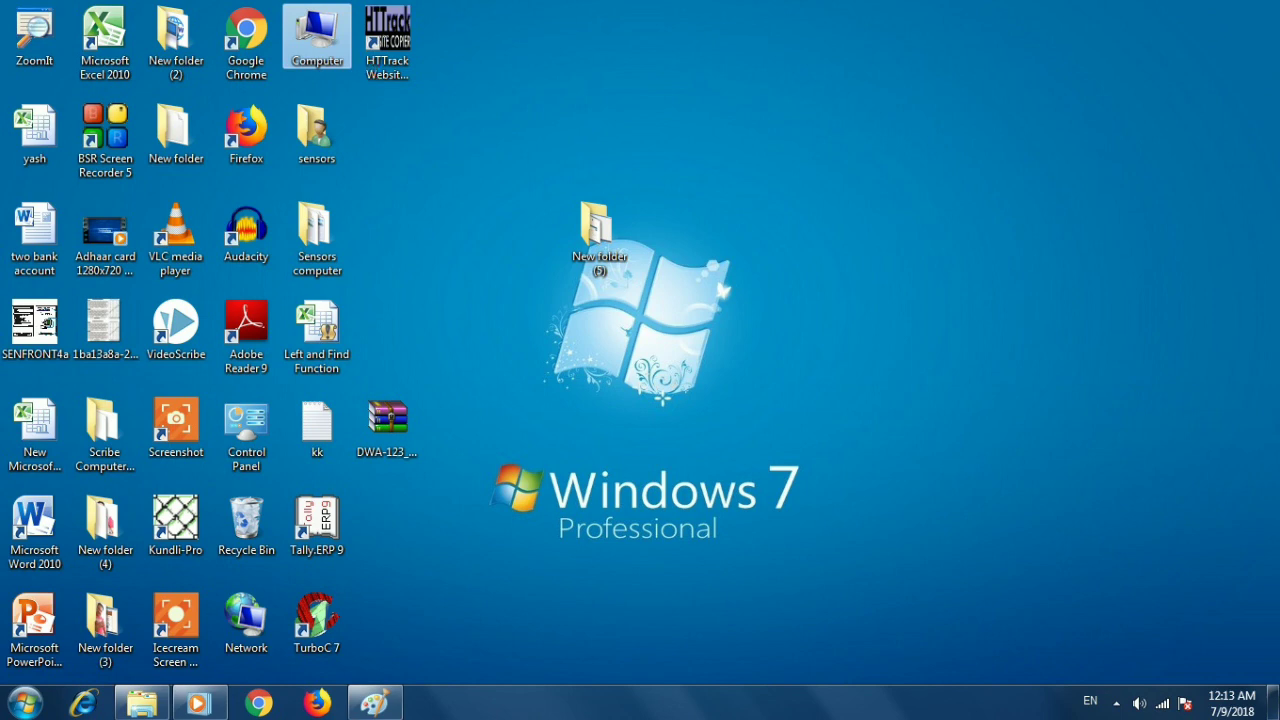
Browse Local Disk (C:) to the MyWebsite folder and open its index HTML file in Chrome
{"action": "key", "text": "Return"}
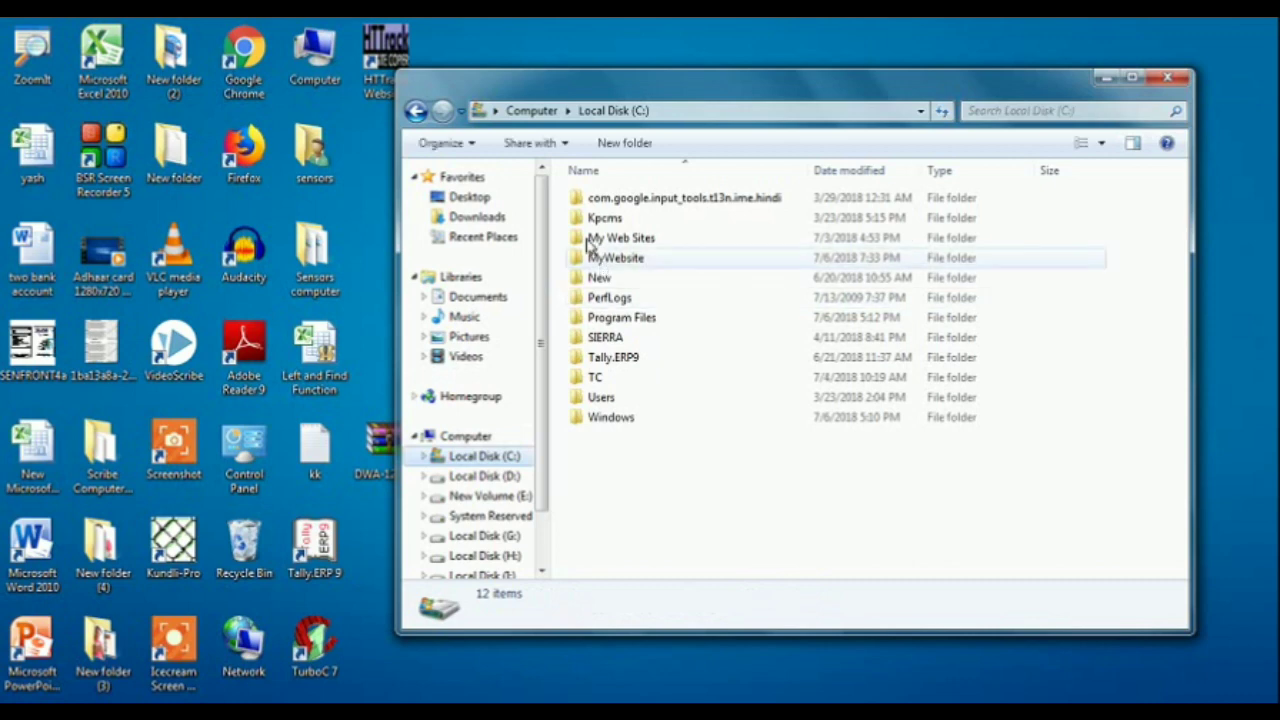
{"action": "left_click", "coordinate": [592, 240]}
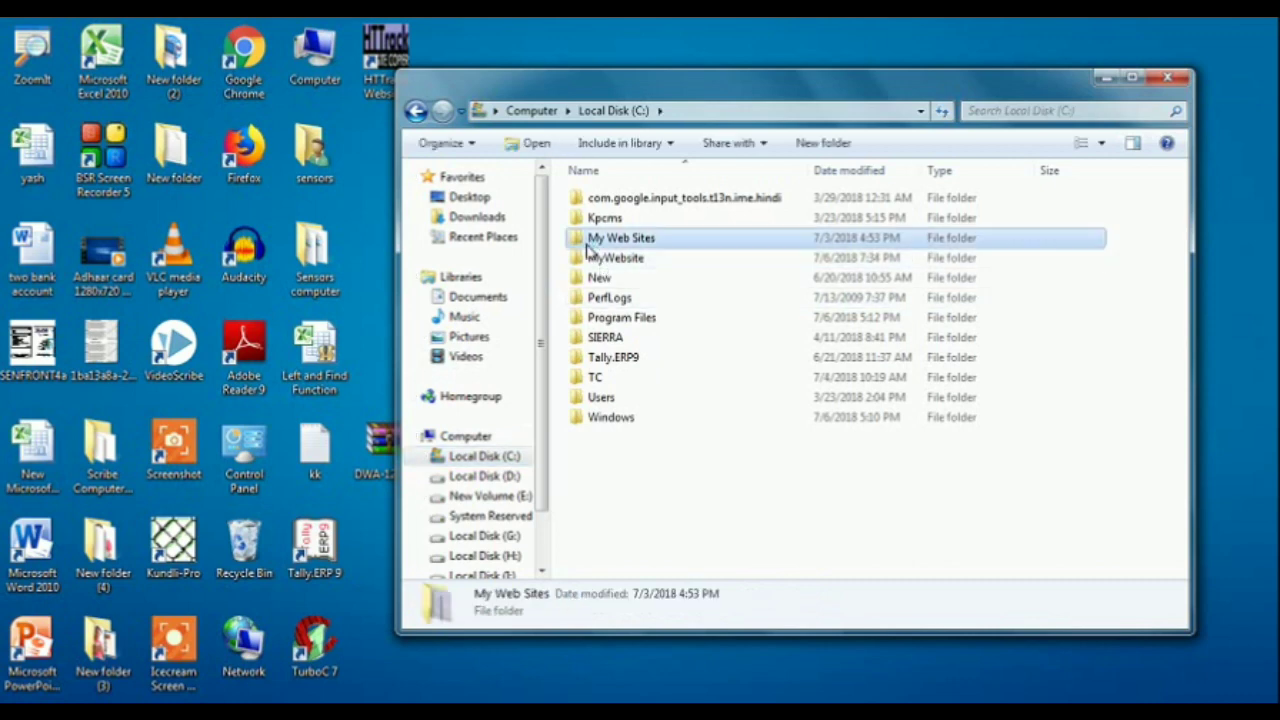
{"action": "double_click", "coordinate": [588, 242]}
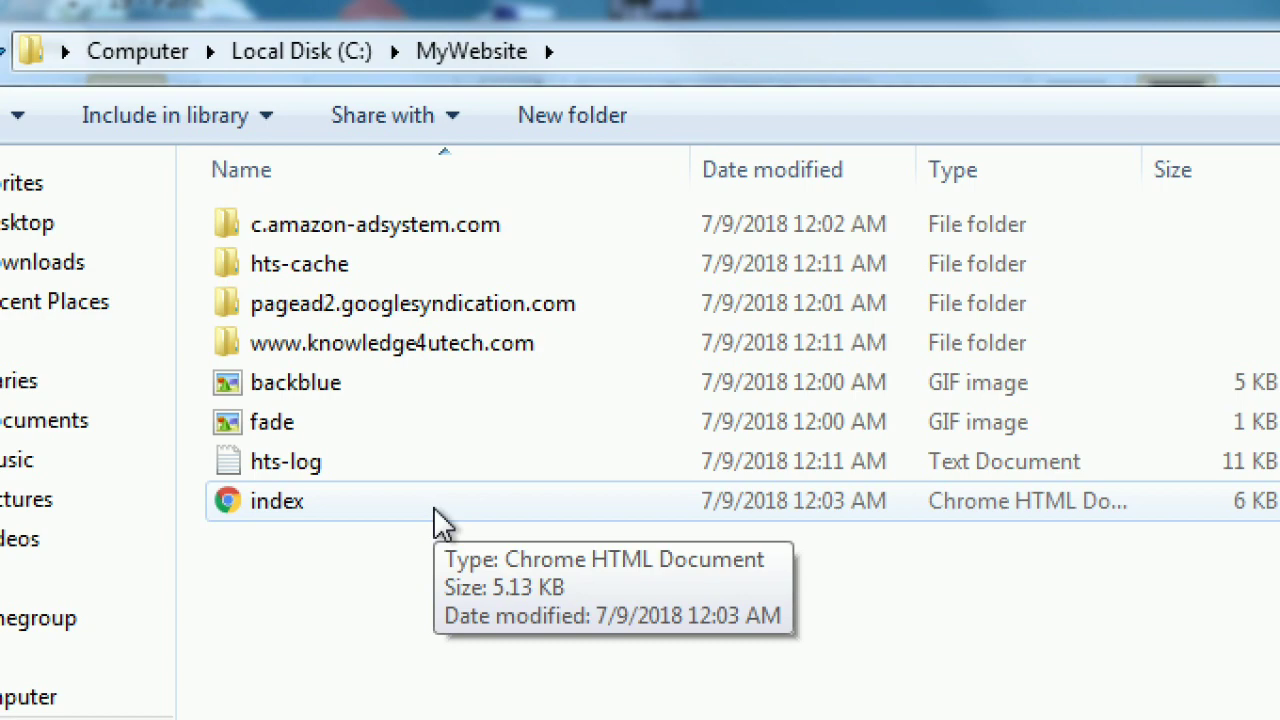
{"action": "right_click", "coordinate": [495, 508]}
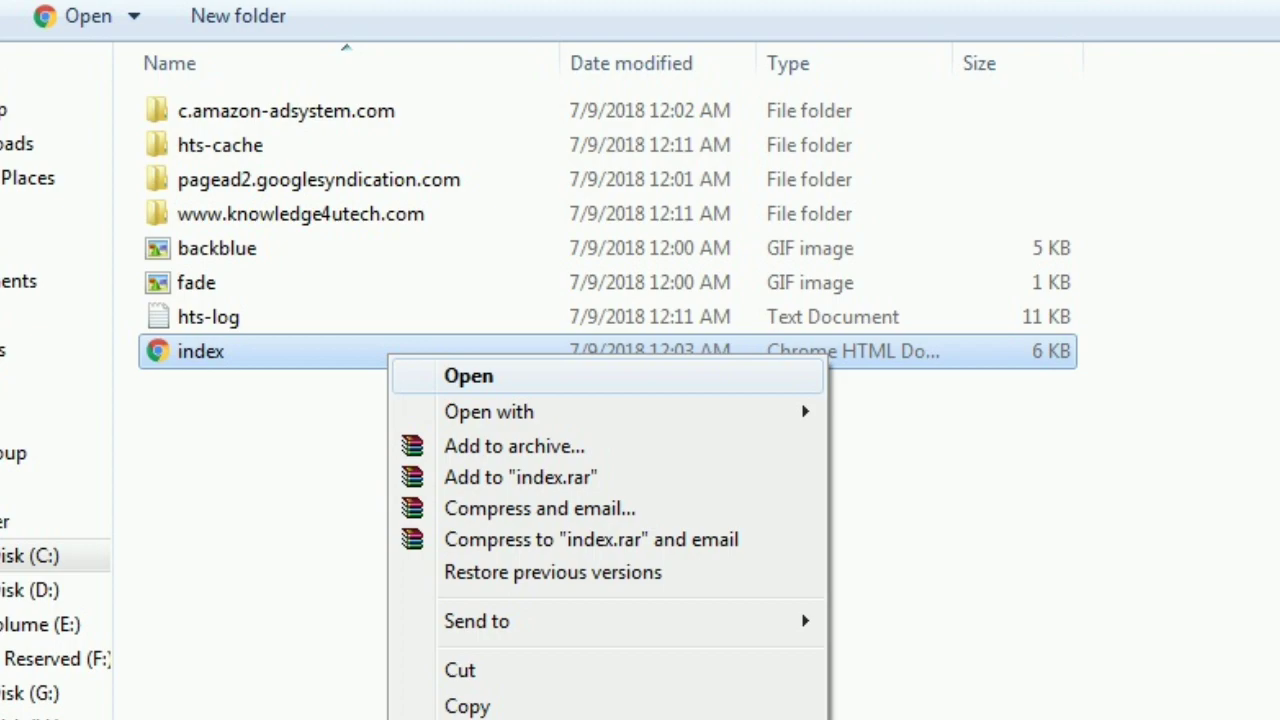
{"action": "left_click", "coordinate": [468, 376]}
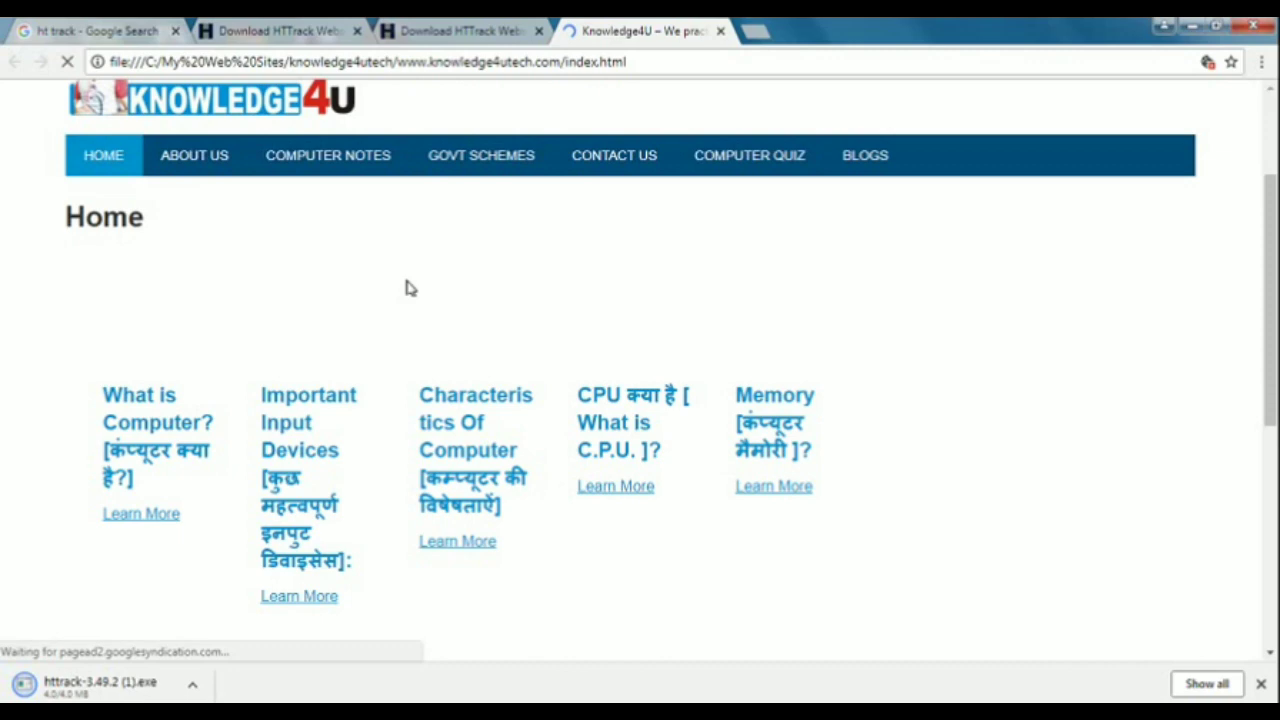
Look through the offline Knowledge4U home page to check its articles, images and video links
{"action": "scroll", "coordinate": [407, 288], "scroll_direction": "down", "scroll_amount": 5}
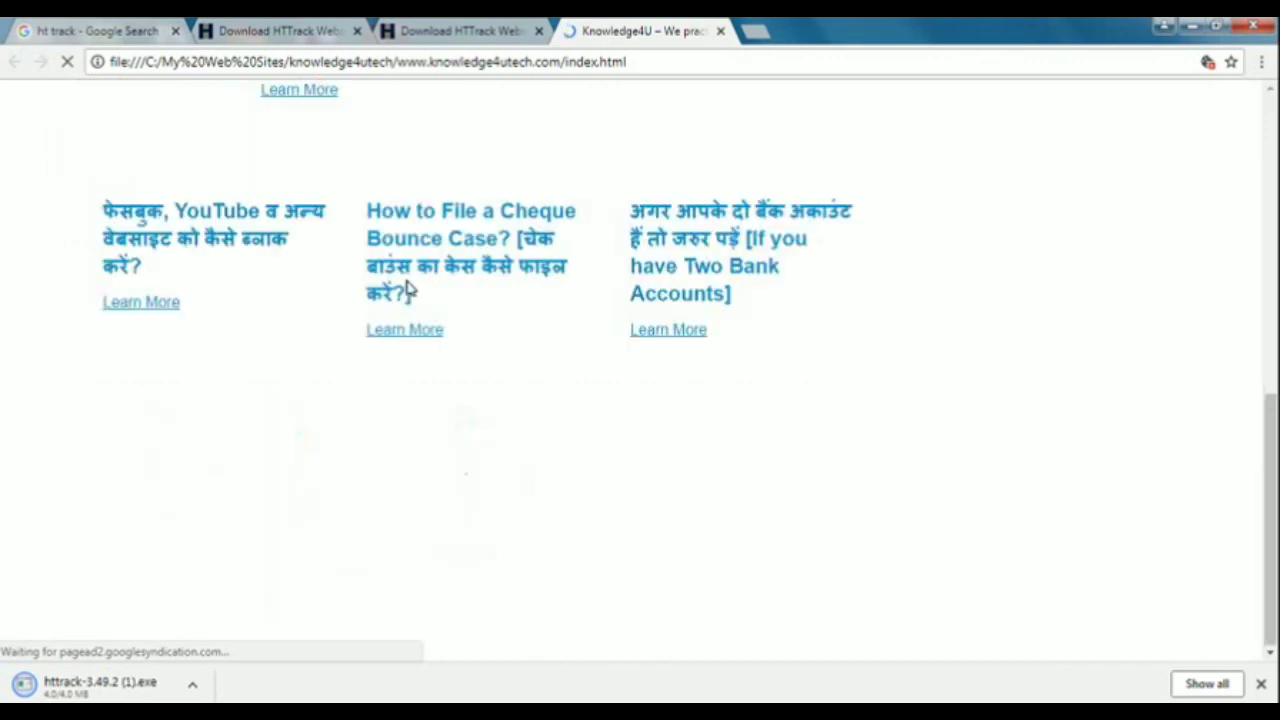
{"action": "scroll", "coordinate": [407, 288], "scroll_direction": "up", "scroll_amount": 5}
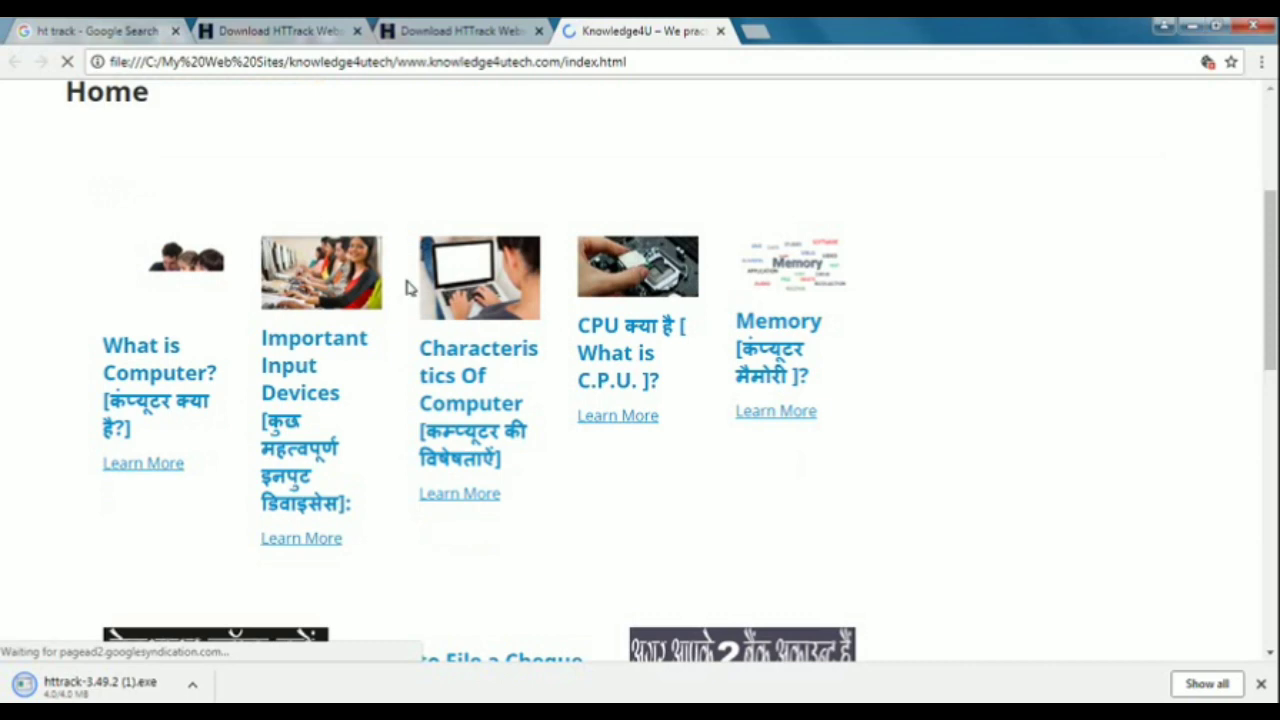
{"action": "scroll", "coordinate": [407, 288], "scroll_direction": "up", "scroll_amount": 3}
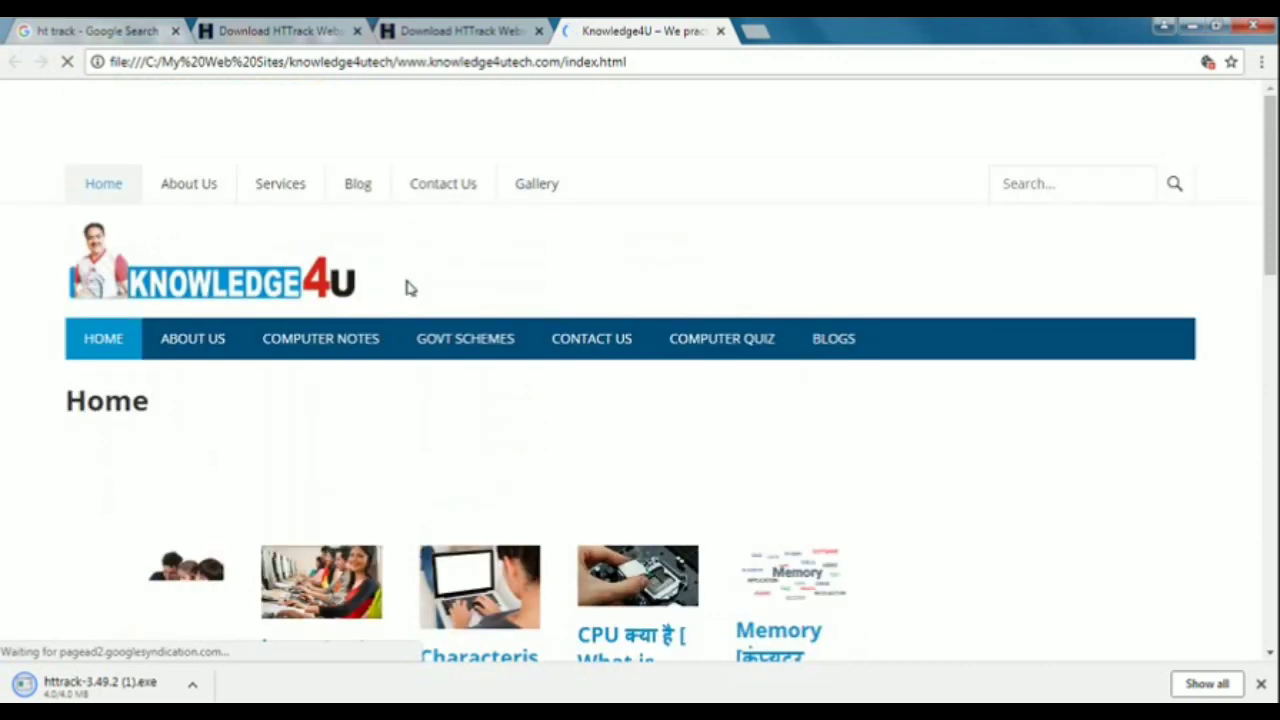
{"action": "scroll", "coordinate": [407, 288], "scroll_direction": "down", "scroll_amount": 3}
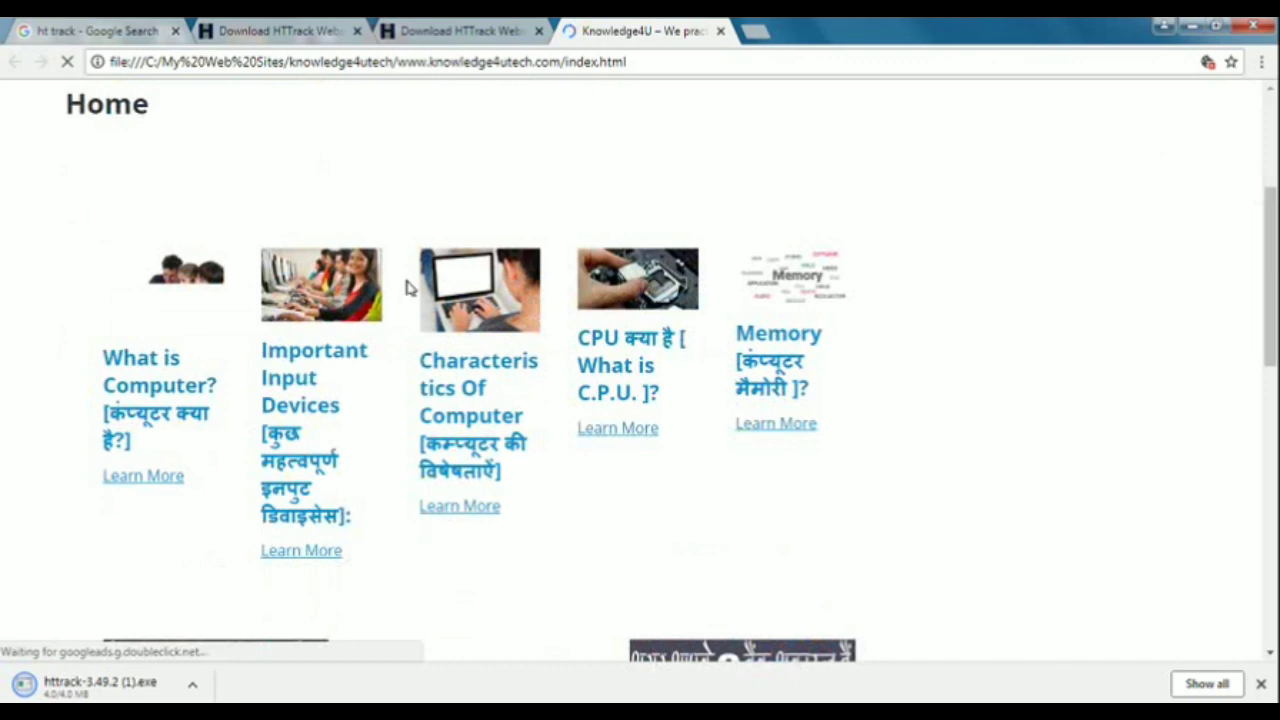
{"action": "scroll", "coordinate": [407, 288], "scroll_direction": "down", "scroll_amount": 4}
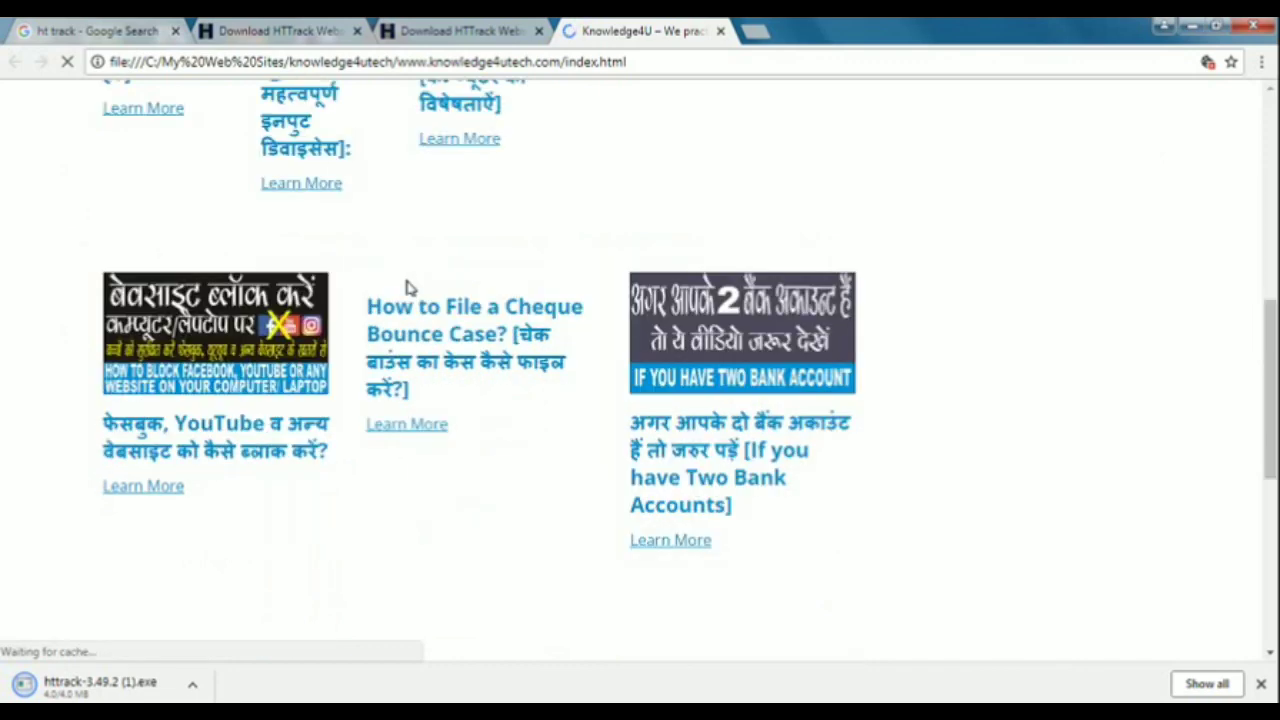
{"action": "scroll", "coordinate": [407, 288], "scroll_direction": "down", "scroll_amount": 3}
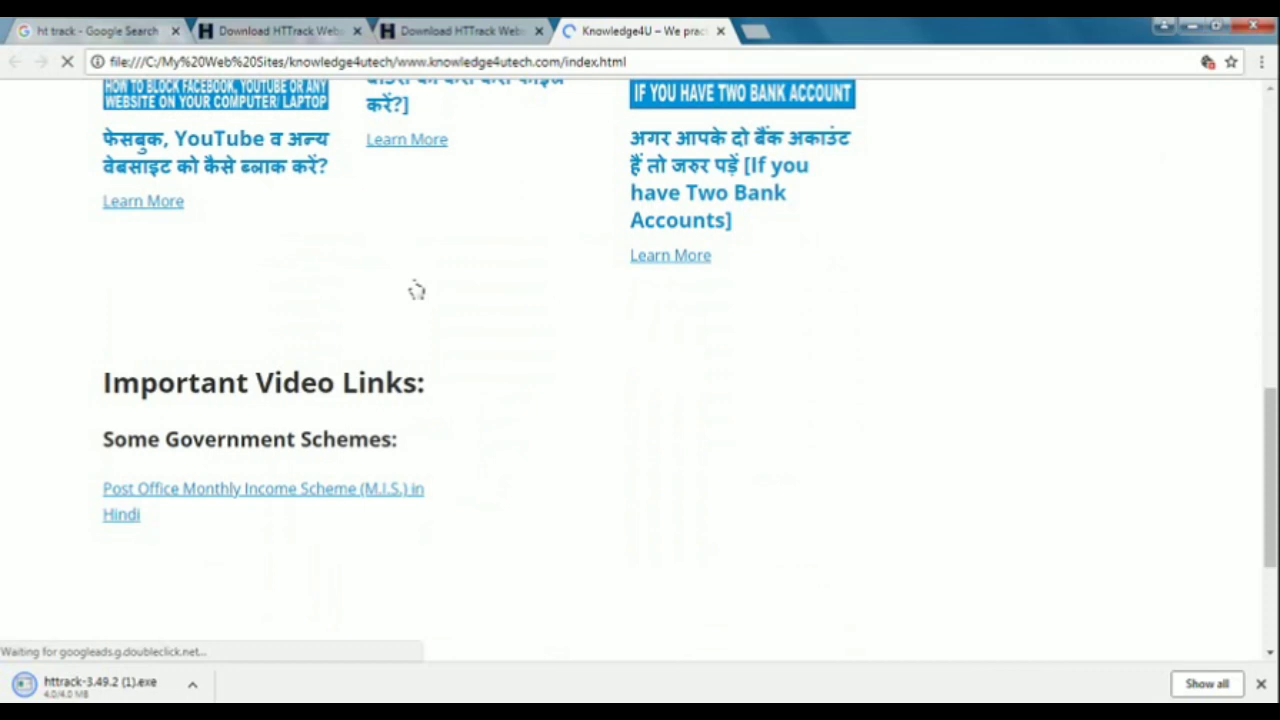